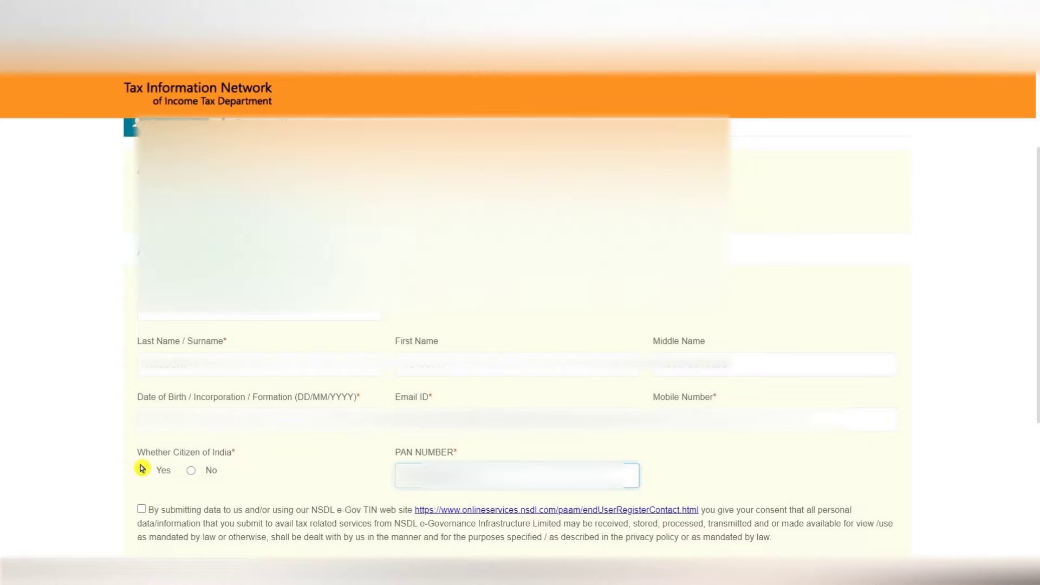
Accept the data consent statement, enter the captcha code, and submit the registration.
scroll(140, 412, "down", 3)
left_click(142, 328)
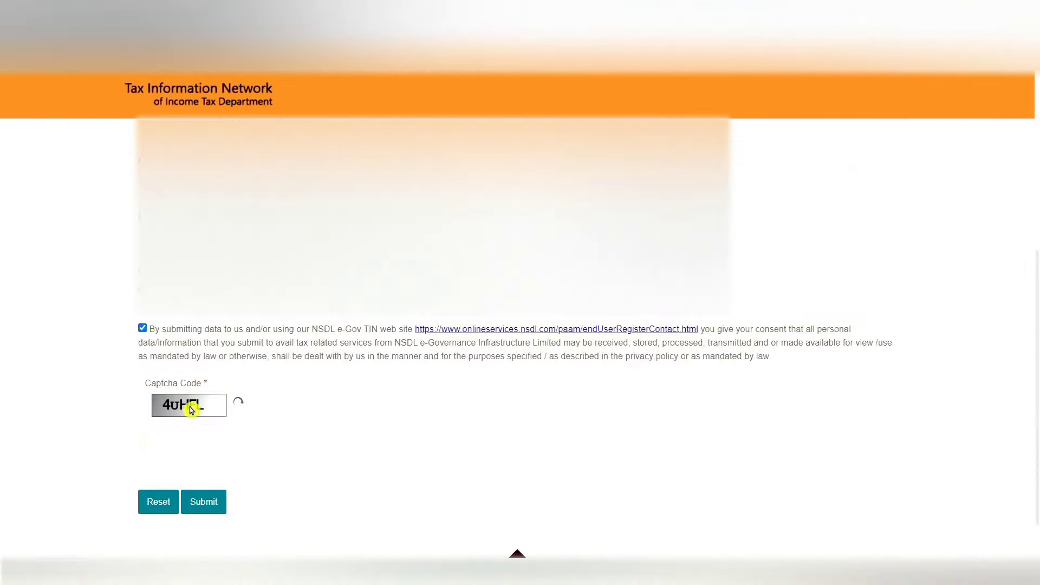
left_click(216, 457)
type("4")
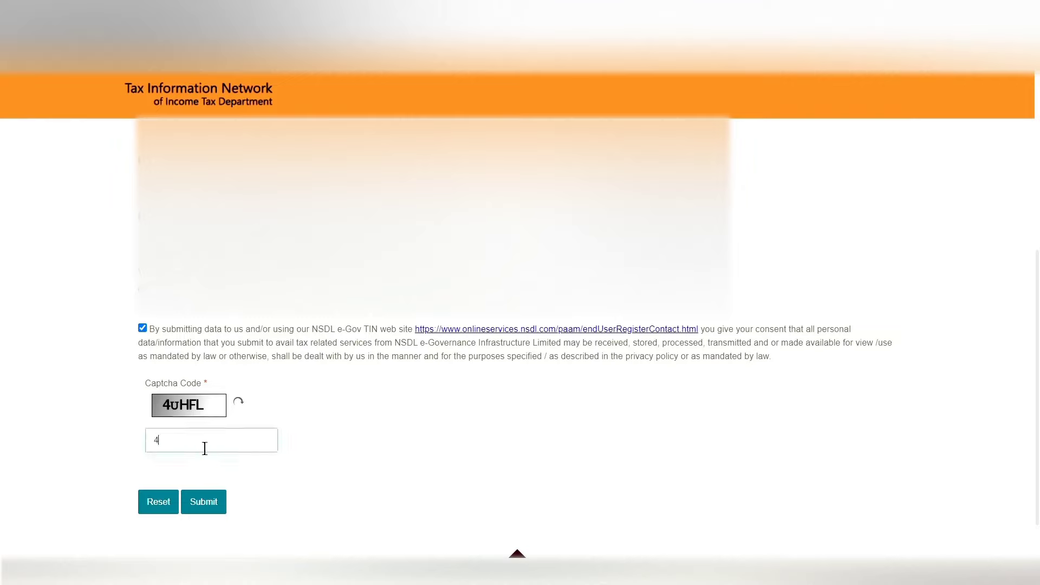
type("UHFL")
scroll(212, 450, "down", 1)
left_click(214, 457)
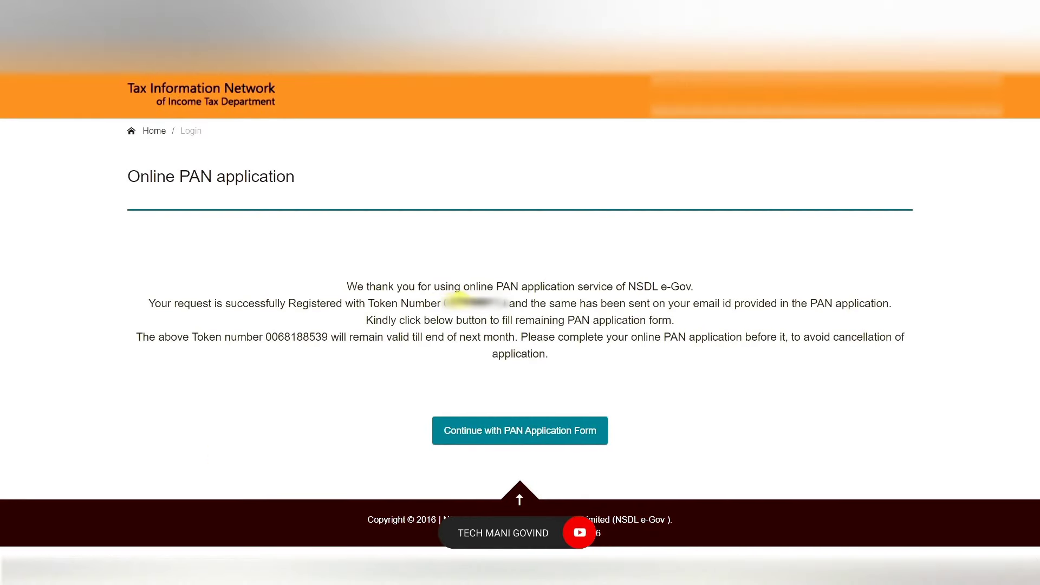
Copy the issued token number and continue to the full PAN application form.
double_click(466, 303)
right_click(504, 305)
left_click(517, 309)
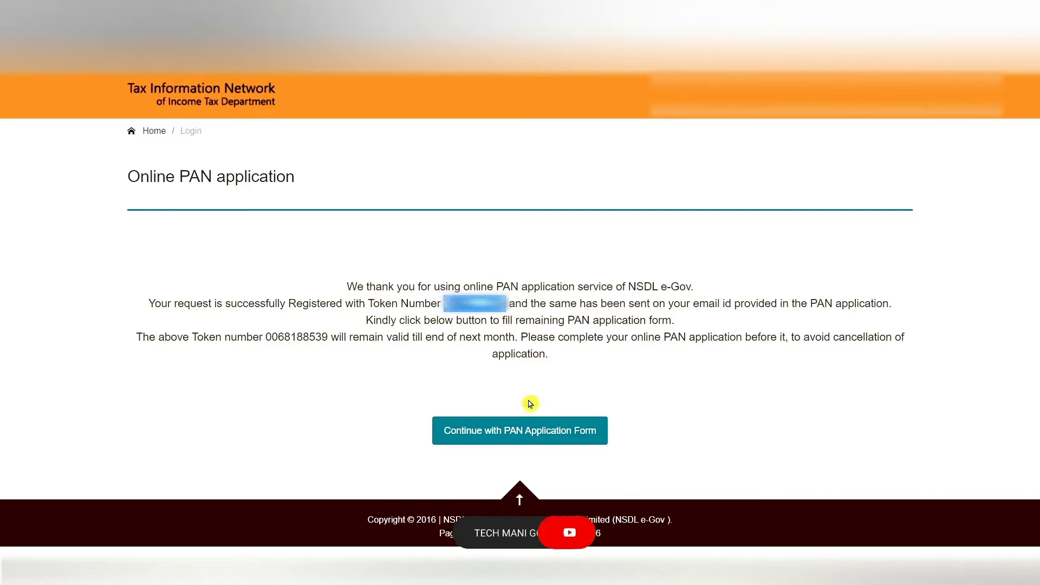
left_click(532, 437)
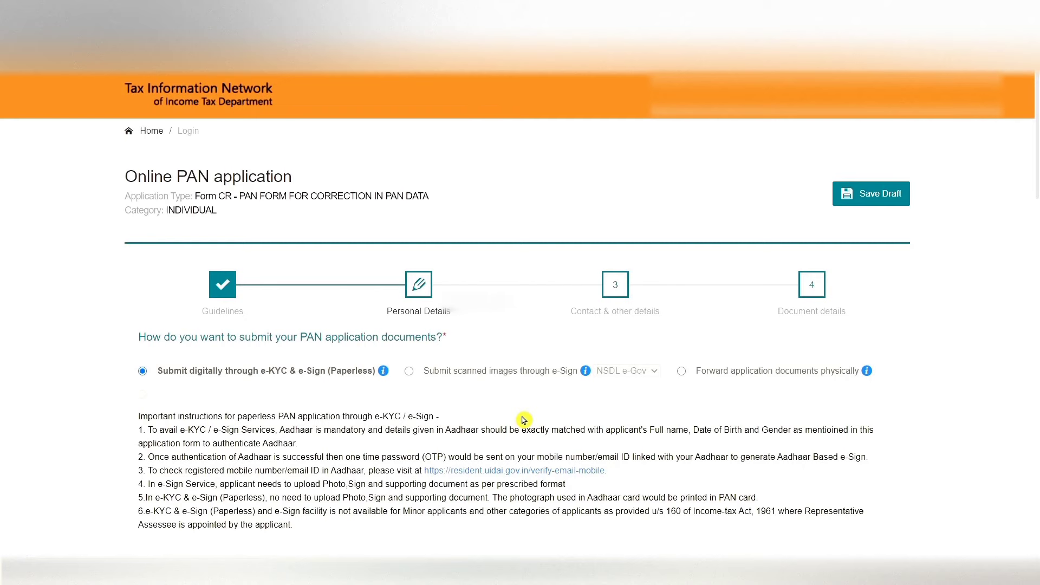
Choose 'Submit scanned images through e-Sign' and review the fee information down to the PAN field.
scroll(405, 420, "down", 2)
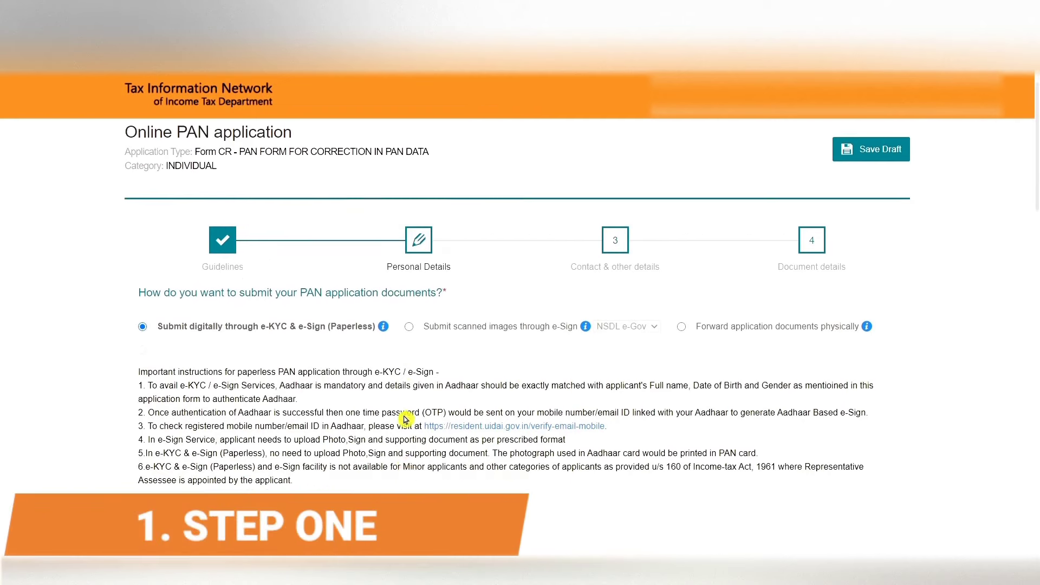
scroll(405, 420, "down", 2)
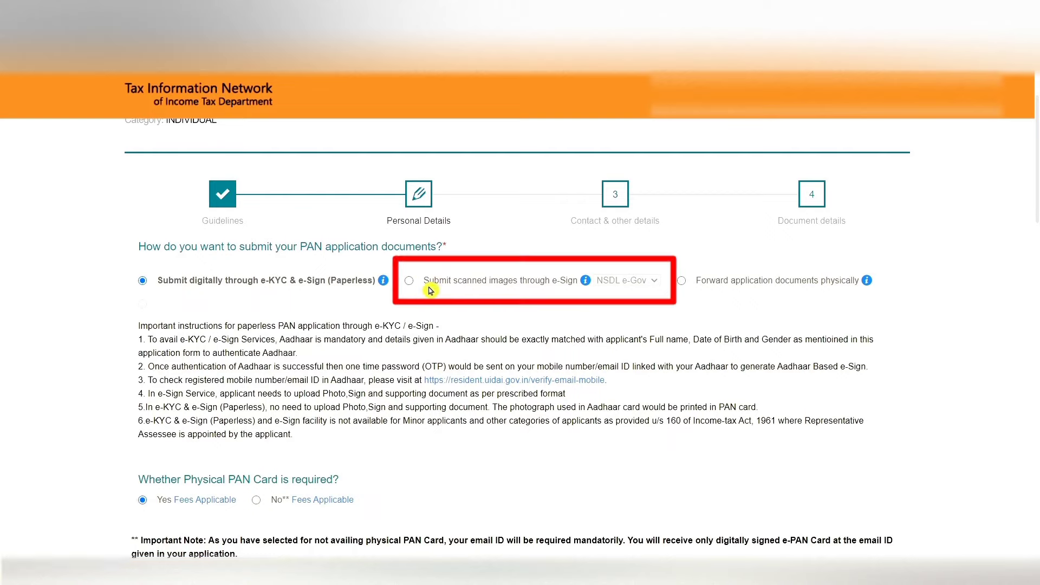
left_click(410, 281)
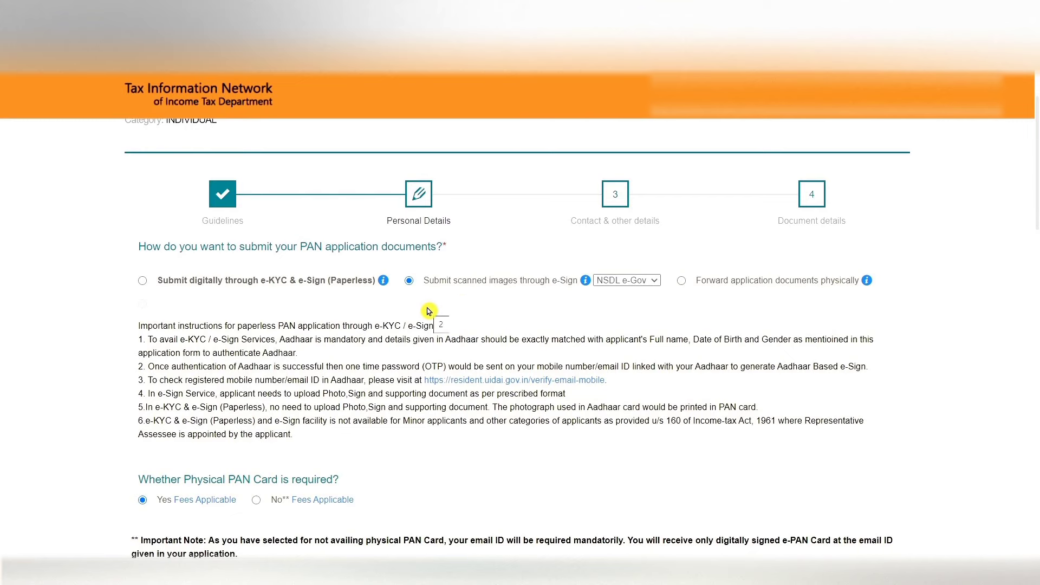
scroll(435, 309, "down", 3)
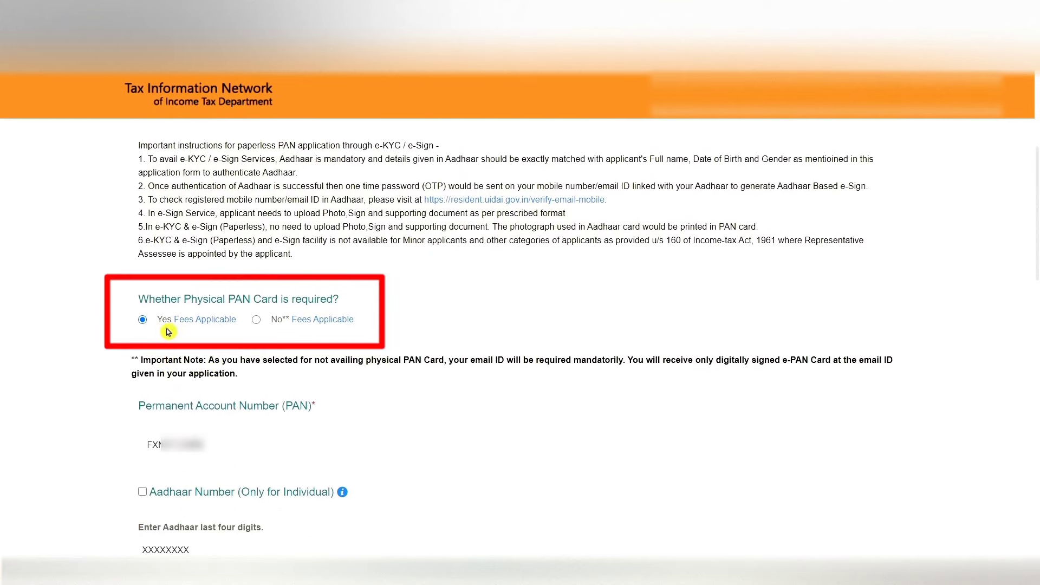
mouse_move(180, 320)
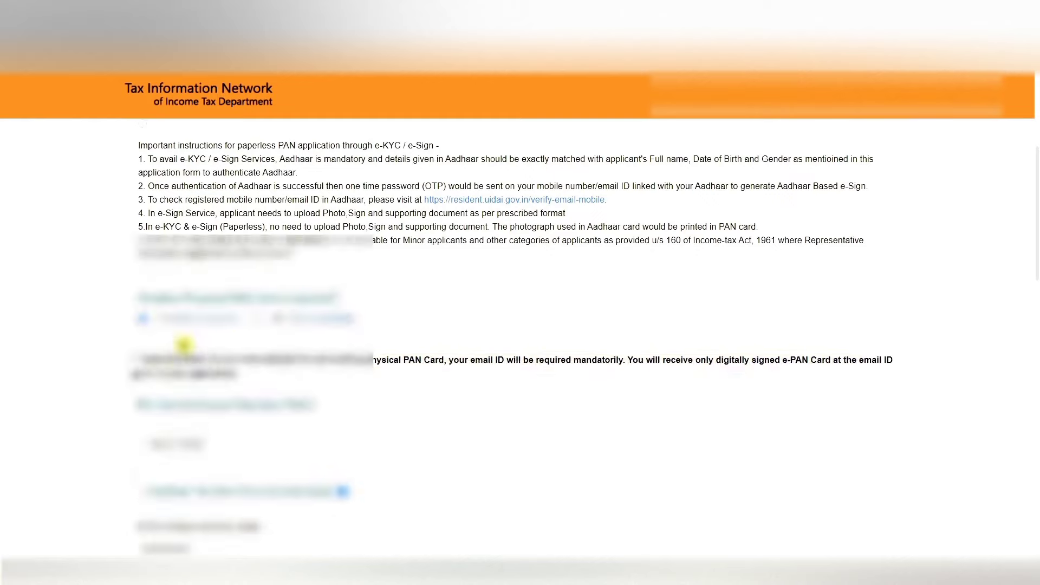
scroll(183, 344, "down", 2)
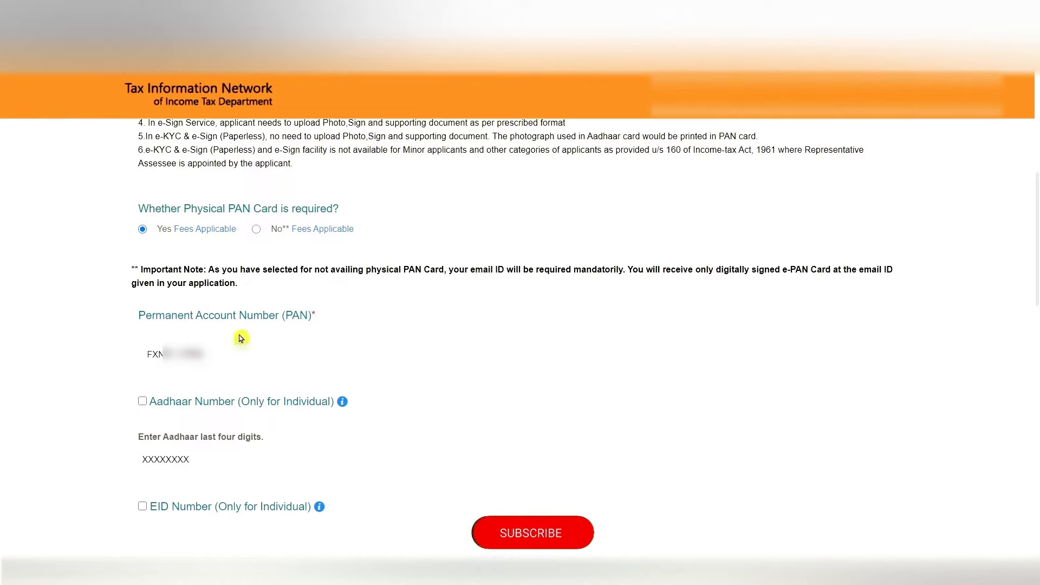
Enter the last four digits of the applicant's Aadhaar number.
left_click(237, 459)
type("4949")
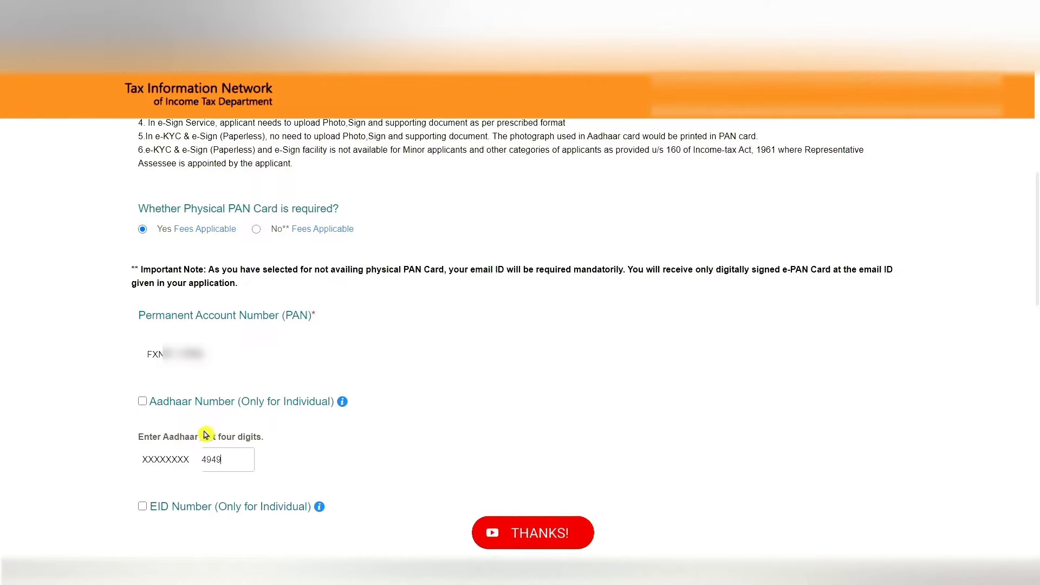
scroll(209, 433, "down", 2)
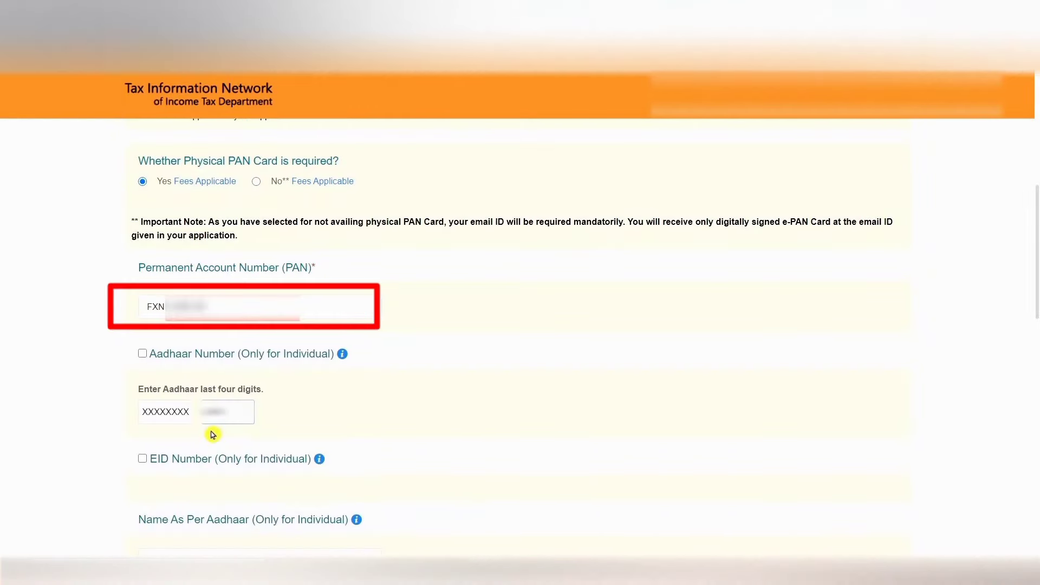
scroll(213, 434, "up", 1)
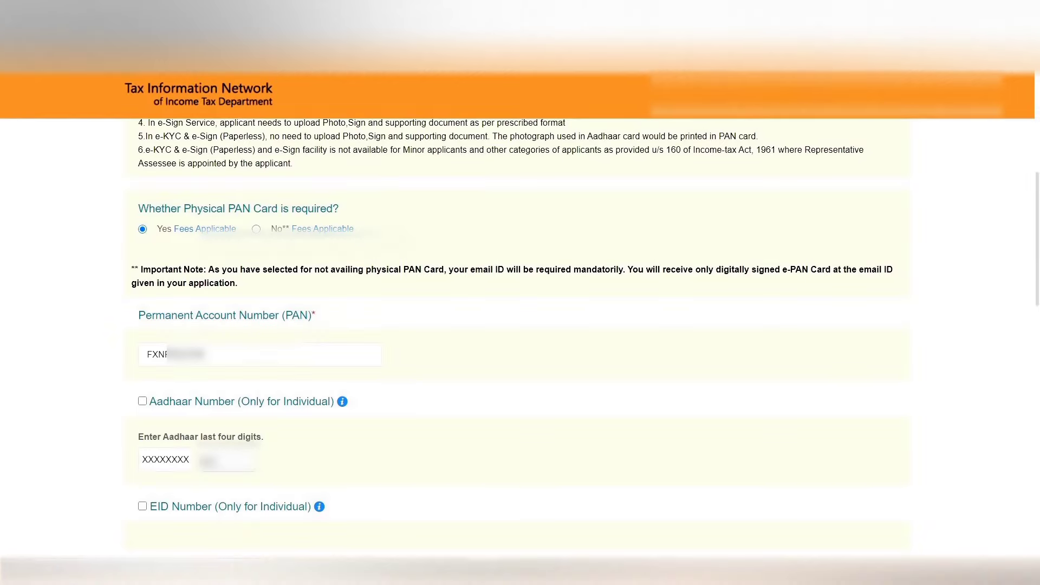
scroll(209, 434, "down", 4)
Fill in the applicant's name as it appears on the Aadhaar card.
left_click(232, 392)
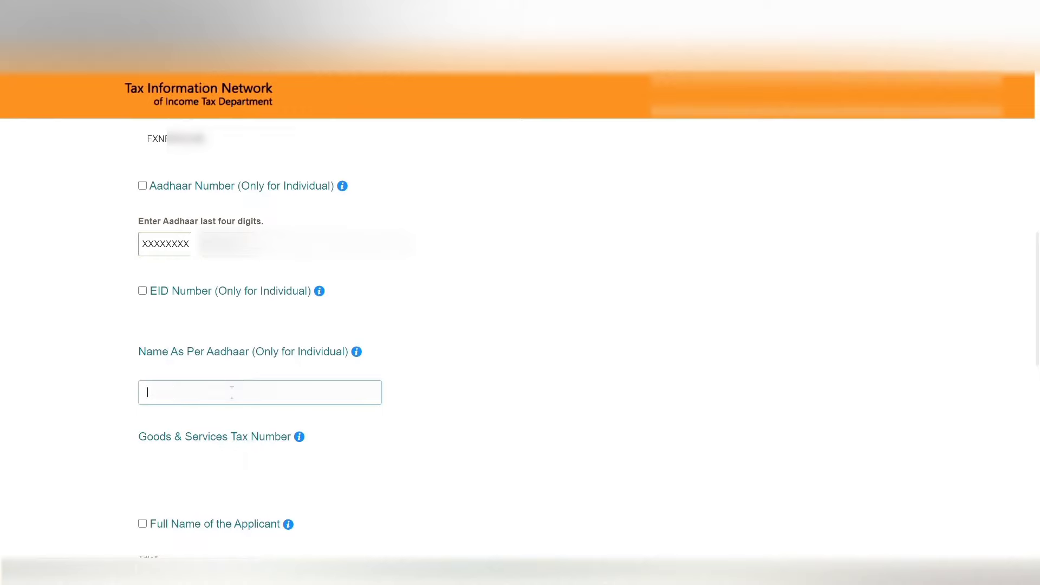
type("A")
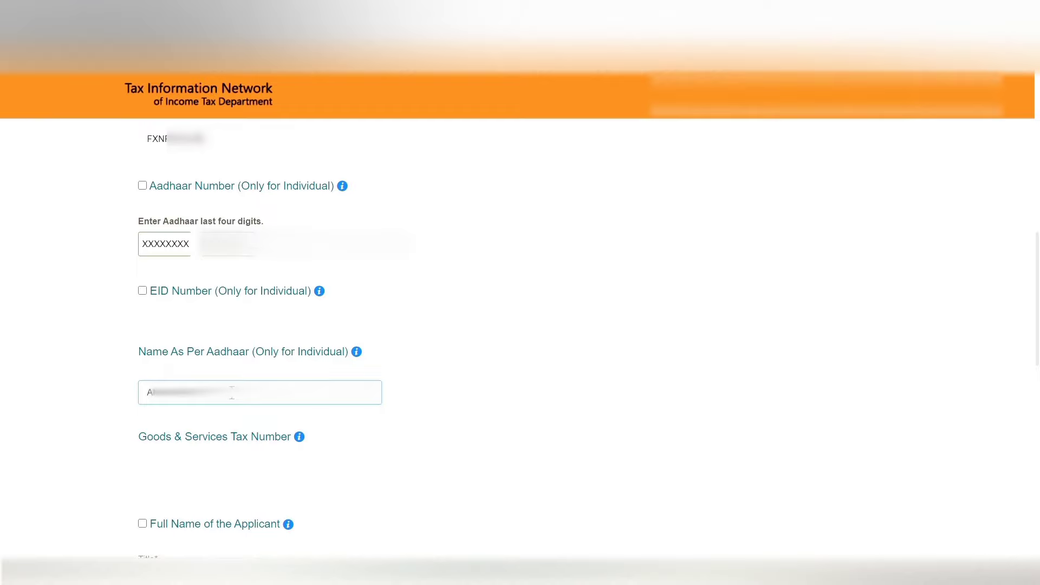
type("kumar")
left_click(337, 478)
scroll(337, 478, "down", 3)
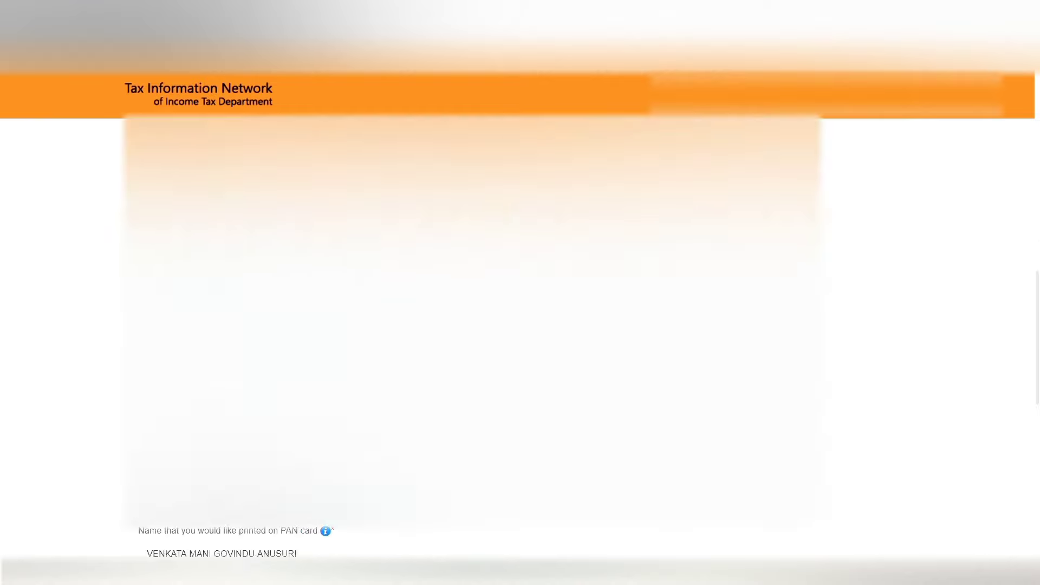
Tick Date of Birth and Gender for correction with gender 'Male', plus 'Full Name of the Applicant'.
scroll(471, 325, "down", 5)
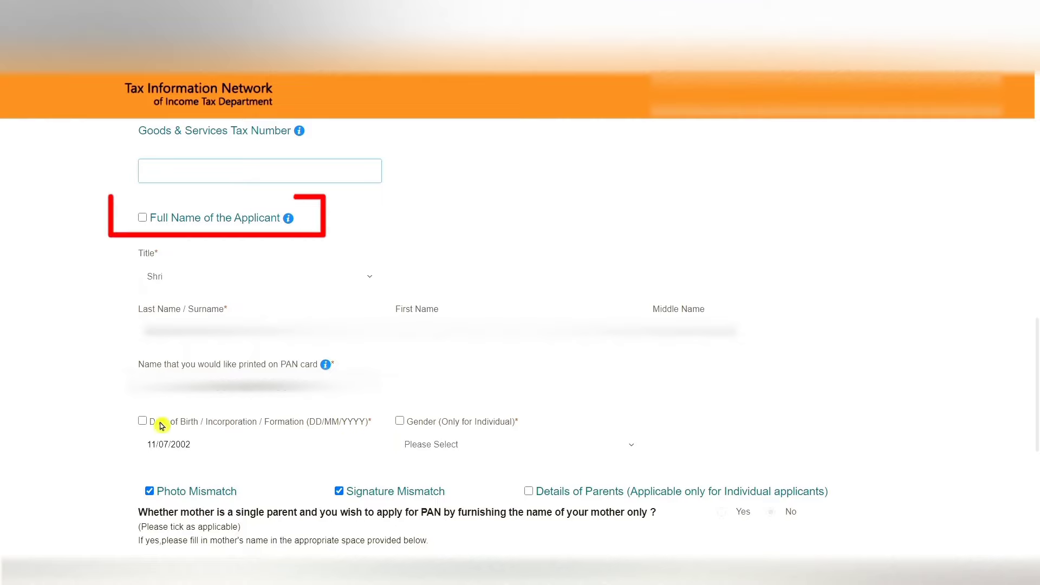
left_click(142, 420)
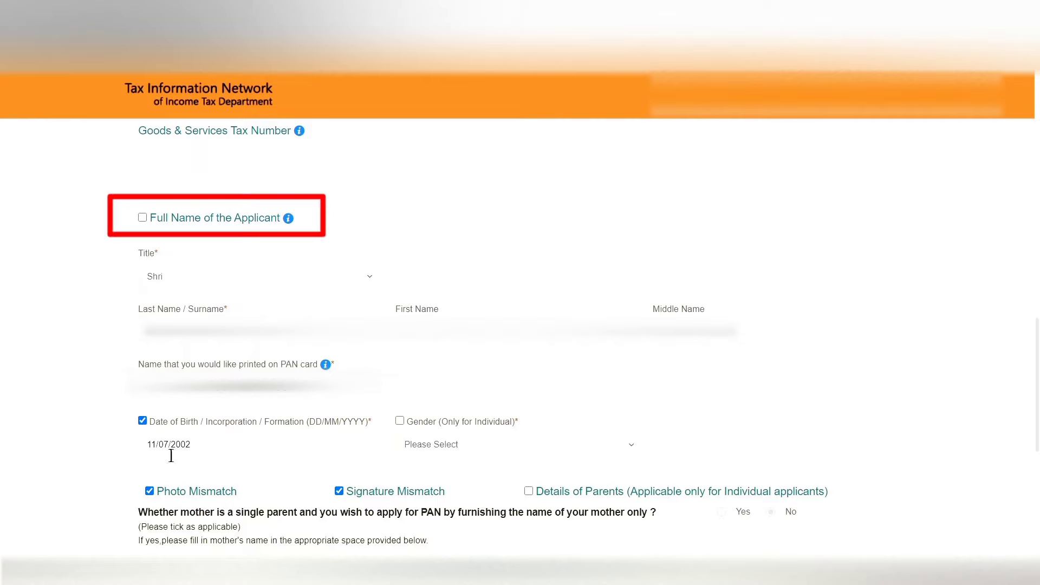
left_click(400, 421)
left_click(437, 444)
left_click(451, 492)
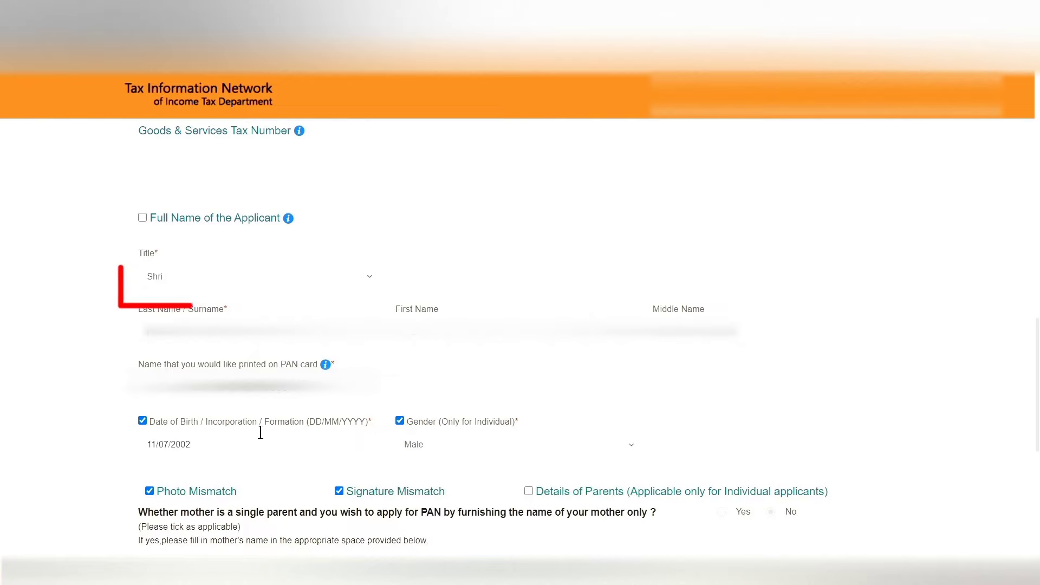
scroll(260, 432, "up", 1)
left_click(143, 289)
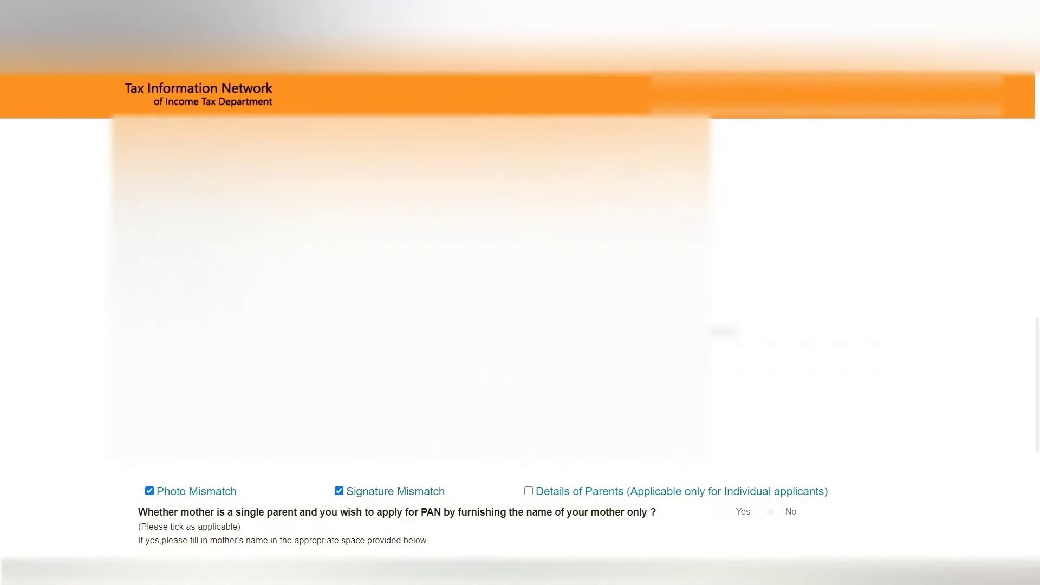
Tick 'Details of Parents' and enter the father's surname, moving on toward the middle name field.
scroll(520, 379, "down", 3)
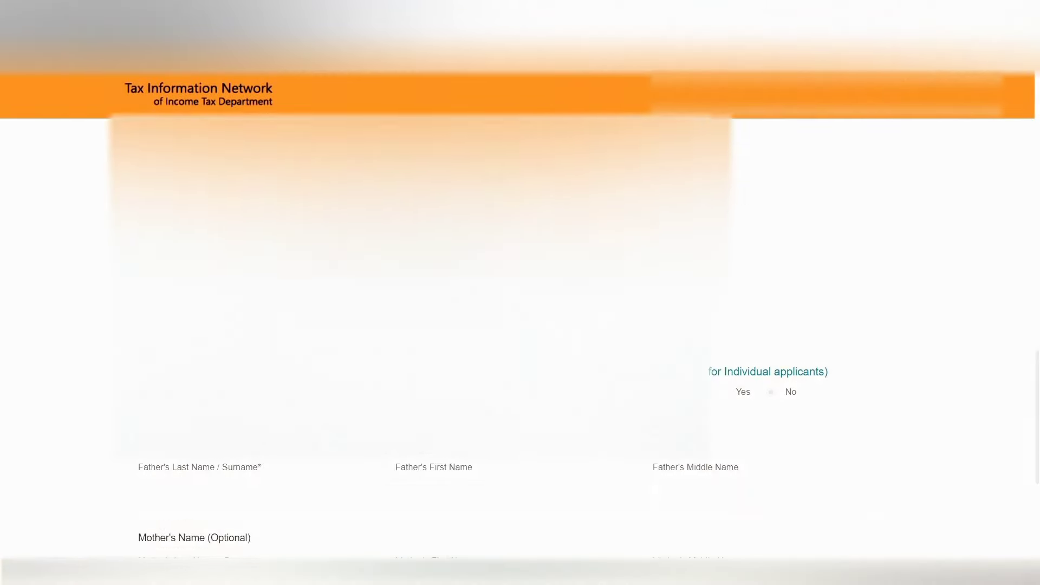
scroll(250, 336, "down", 1)
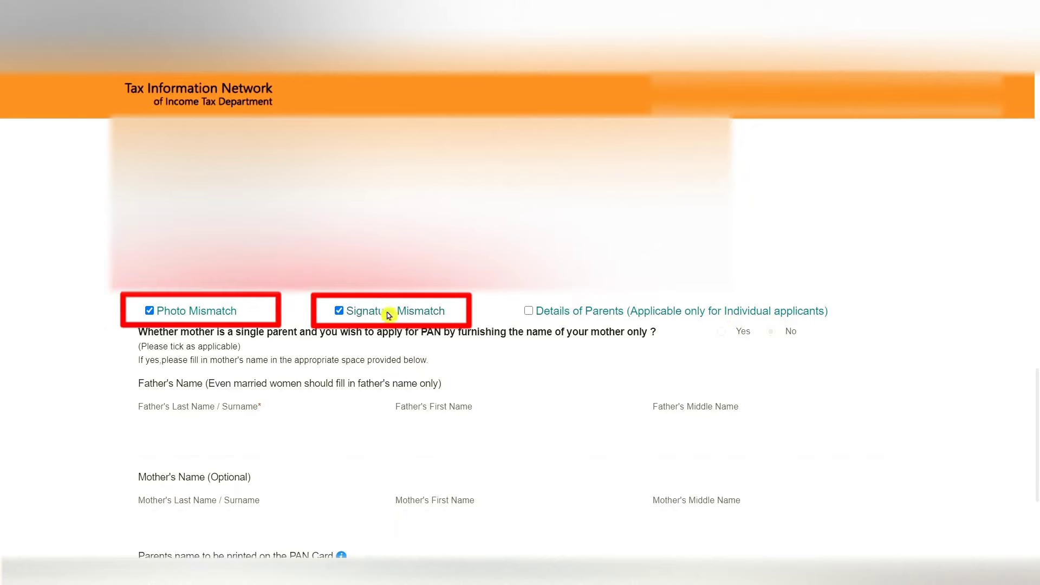
left_click(528, 311)
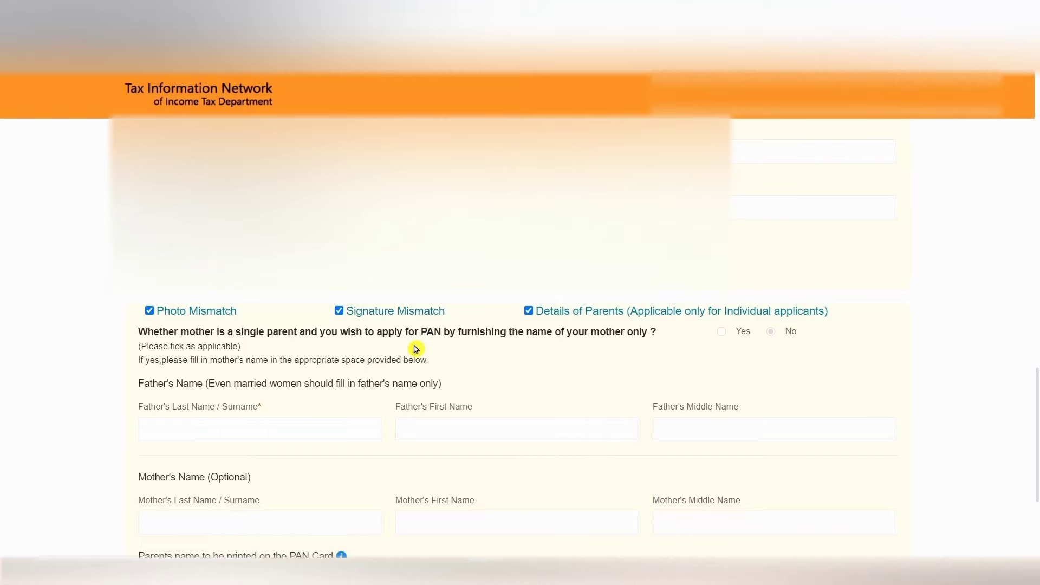
scroll(309, 376, "down", 3)
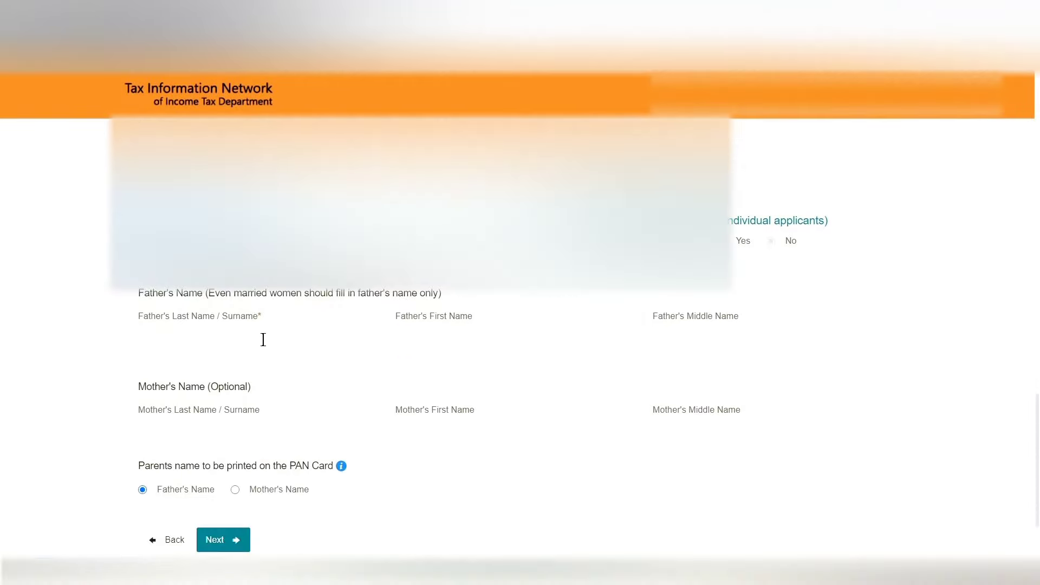
left_click(258, 343)
type("AN")
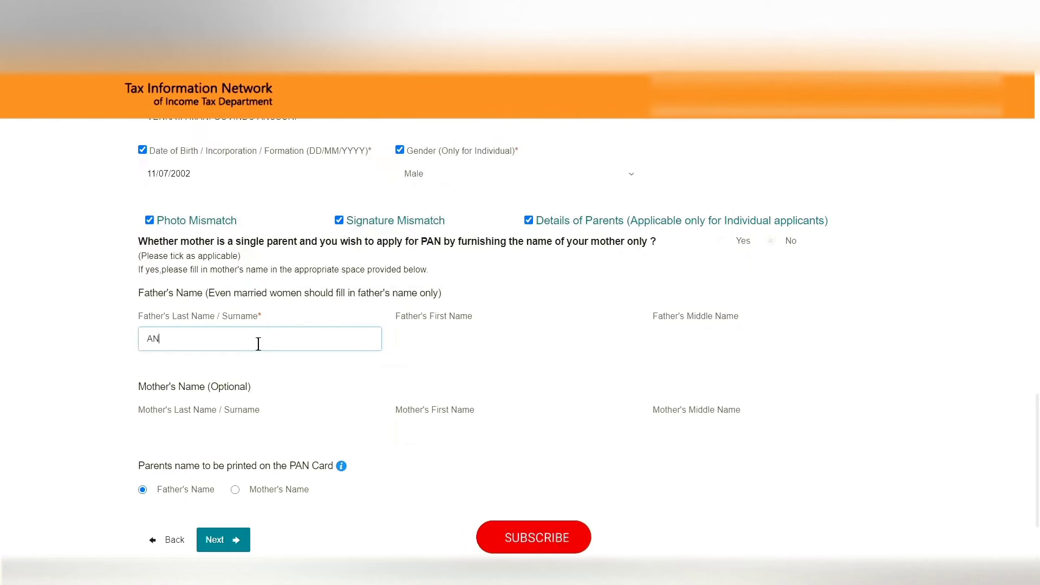
type("KUSH")
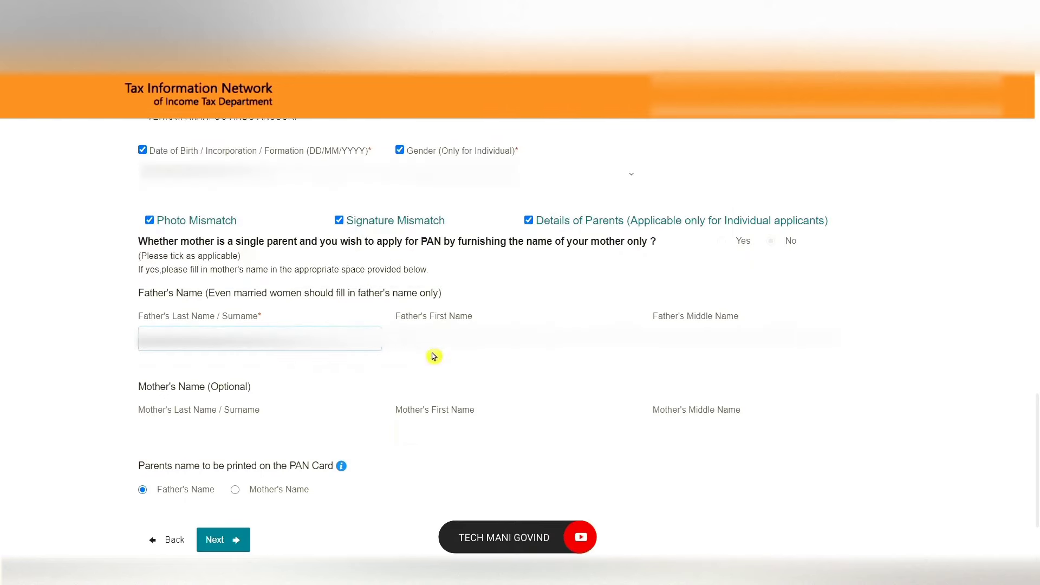
left_click(434, 342)
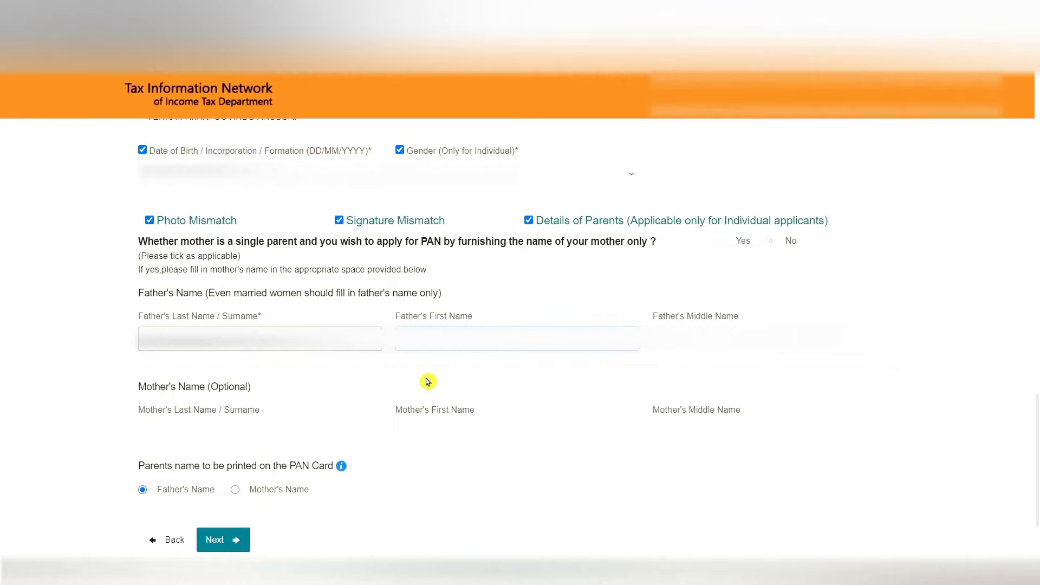
key("Tab")
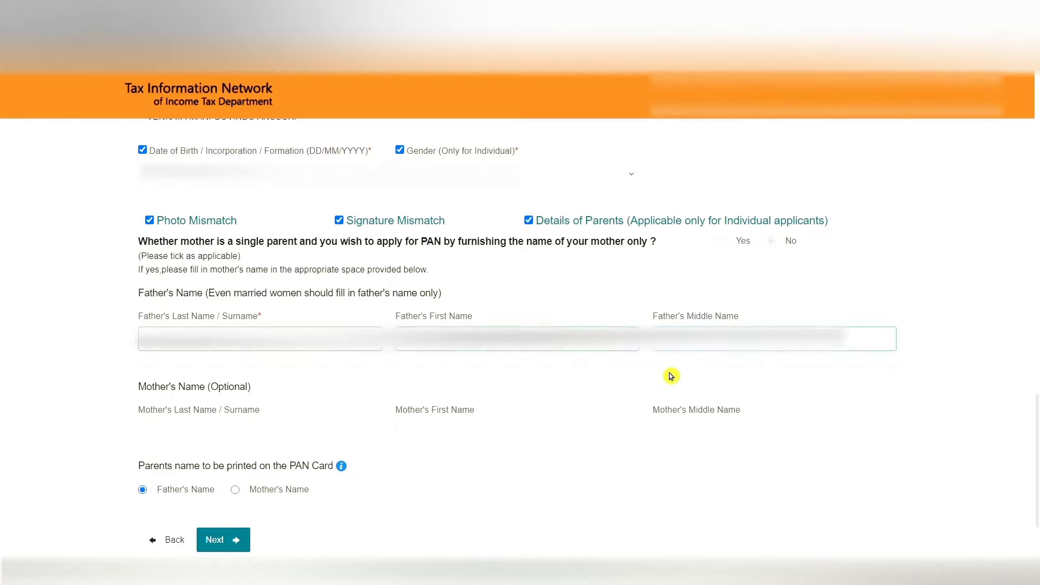